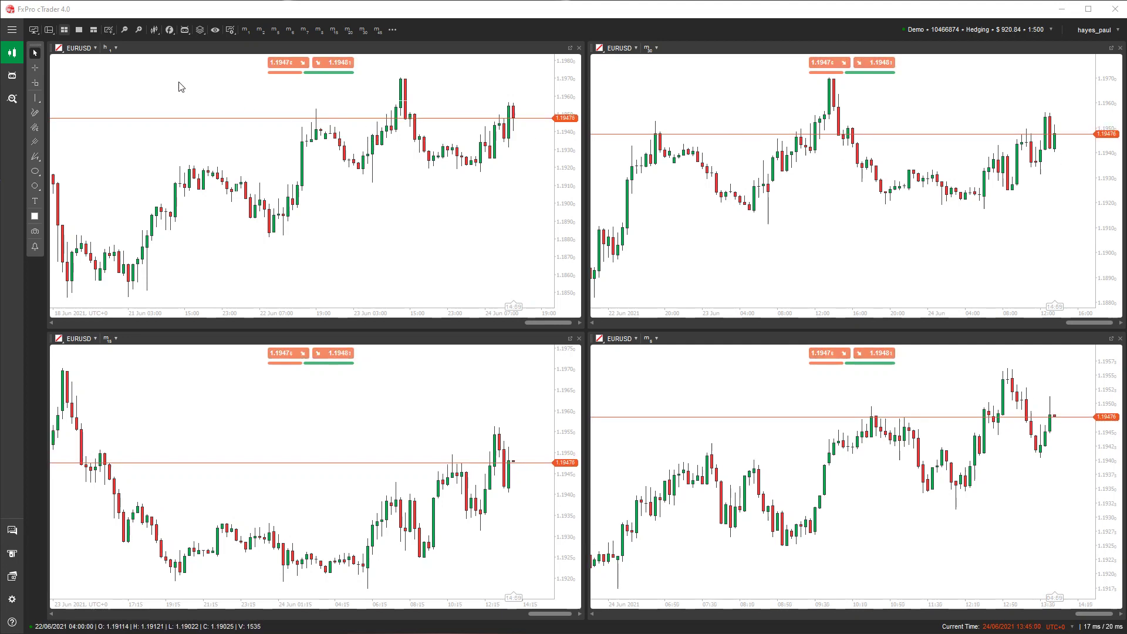
- Switch the EURUSD charts to crosshair mode using the Crosshair tool in the left toolbar
click(36, 69)
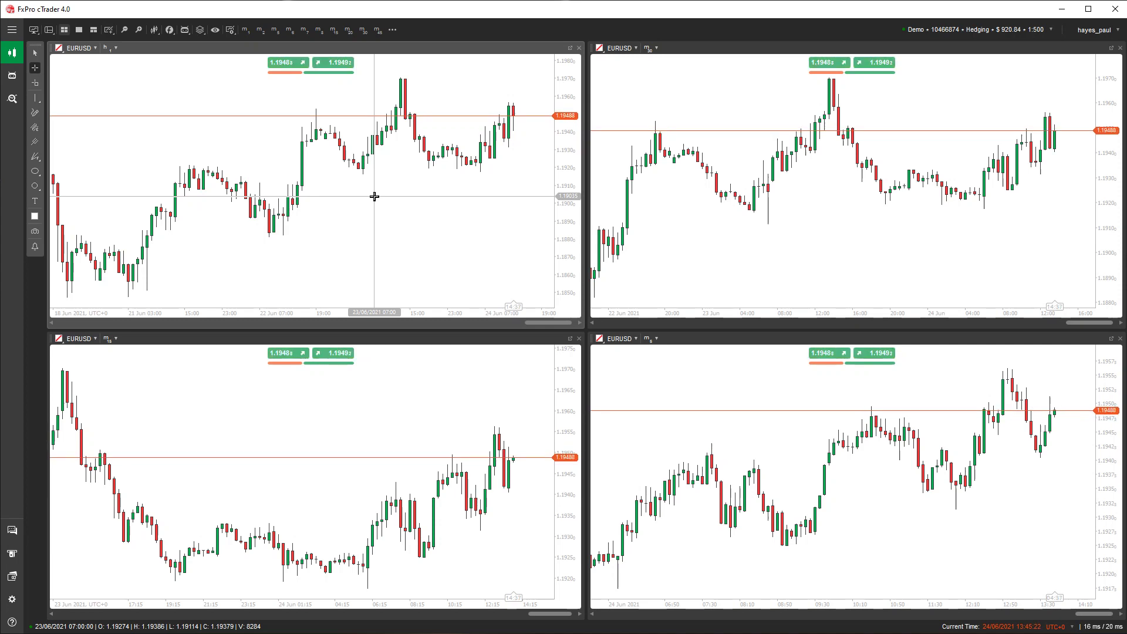
- Exit crosshair mode back to the arrow tool, then bring up the Search everything box
click(324, 147)
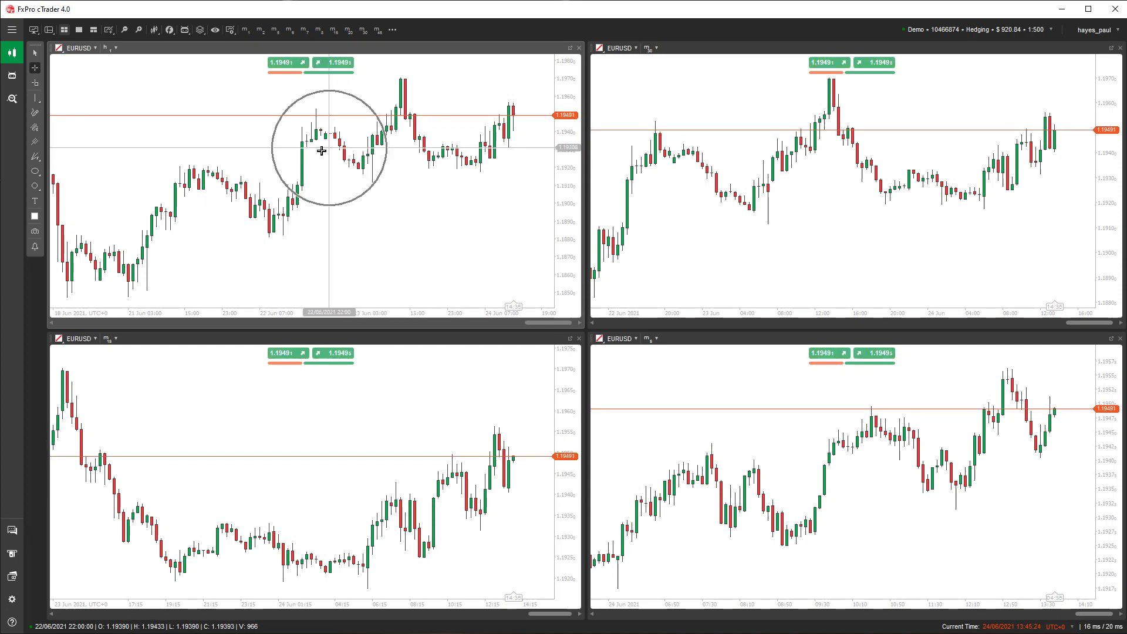
click(311, 151)
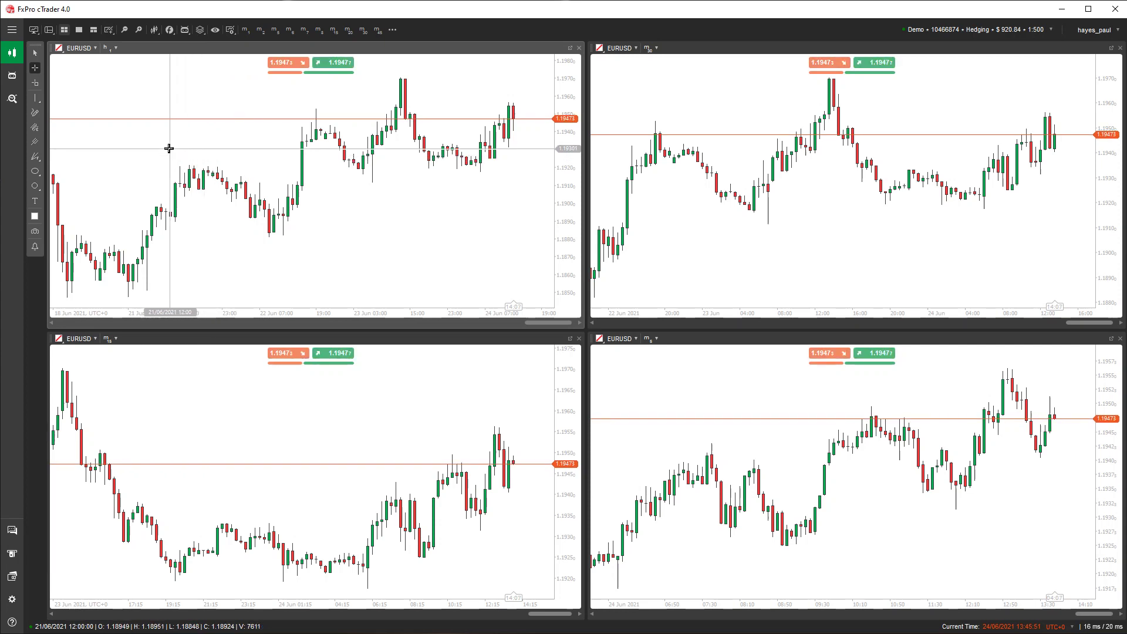
key(Escape)
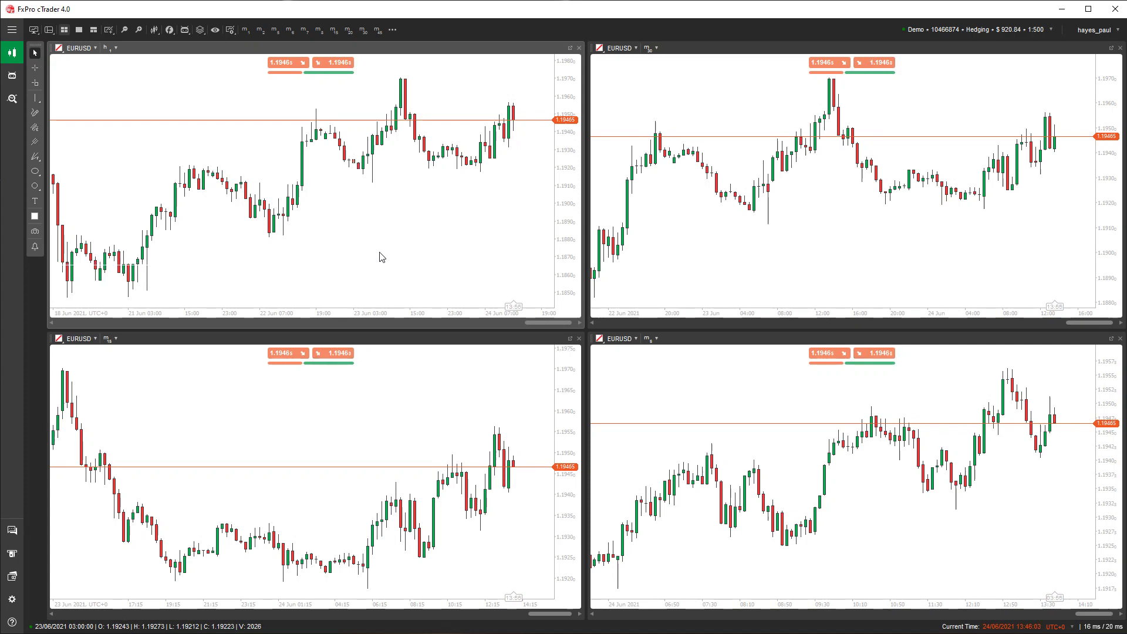
key(ctrl+f)
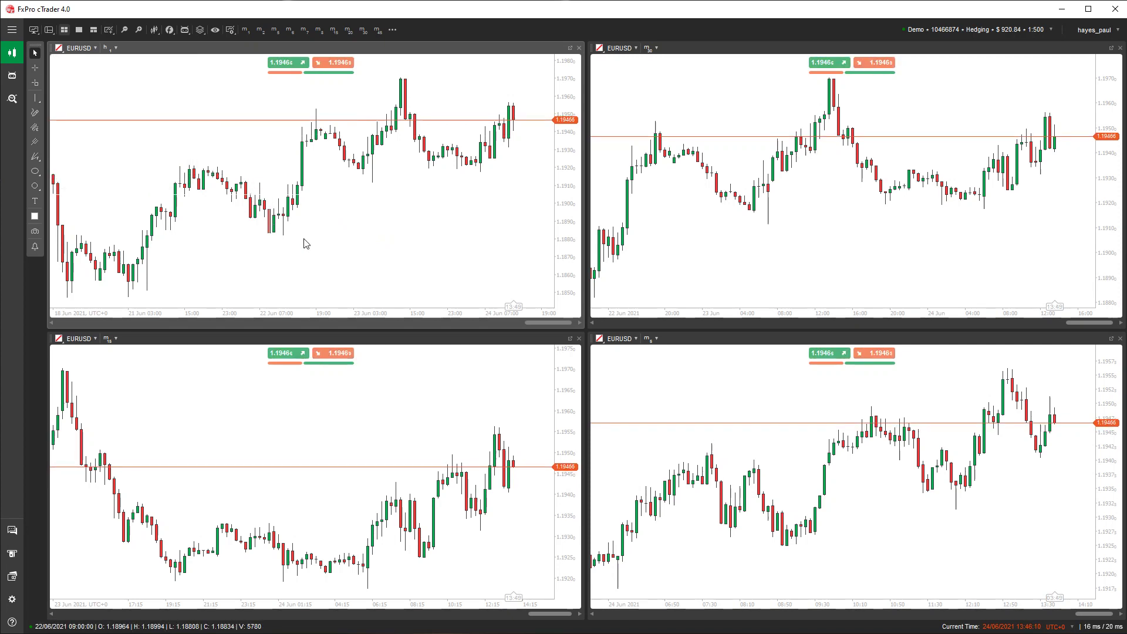
- Search everything for 'cross' and pick ClickAlgo Crosshair Sync for the top-left chart
click(348, 235)
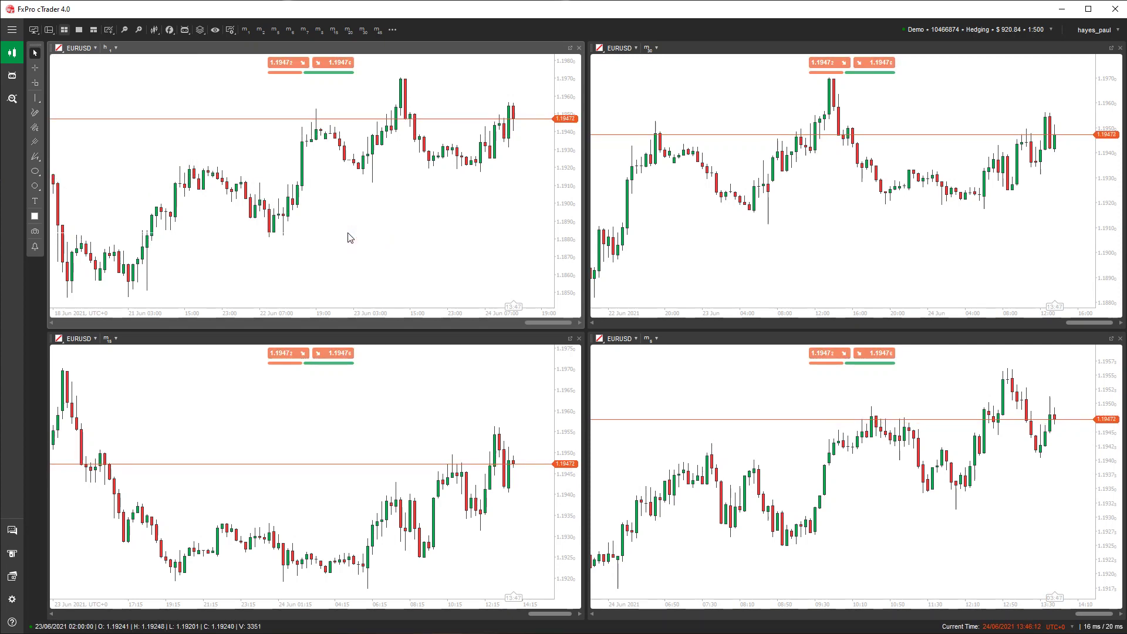
key(ctrl+f)
click(87, 84)
key(BackSpace)
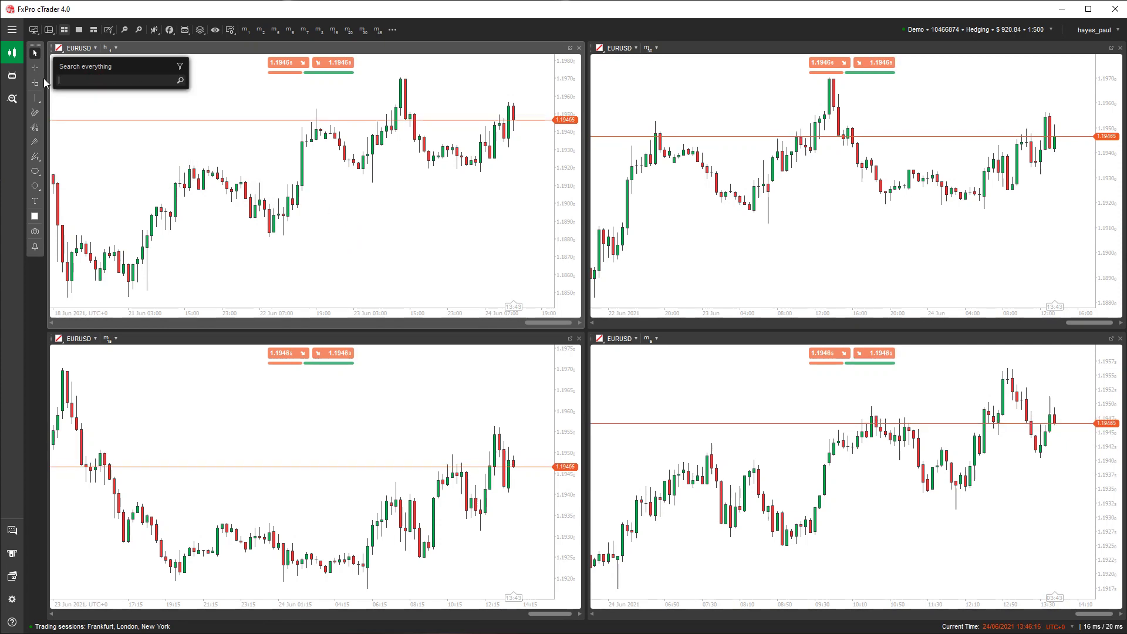
text(cross)
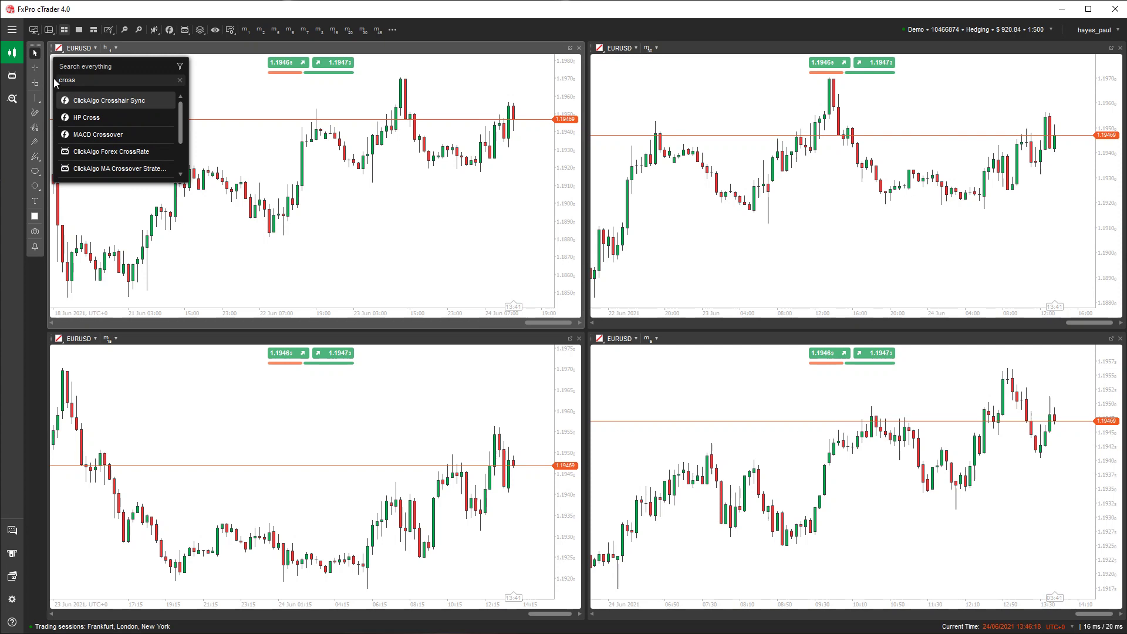
click(120, 101)
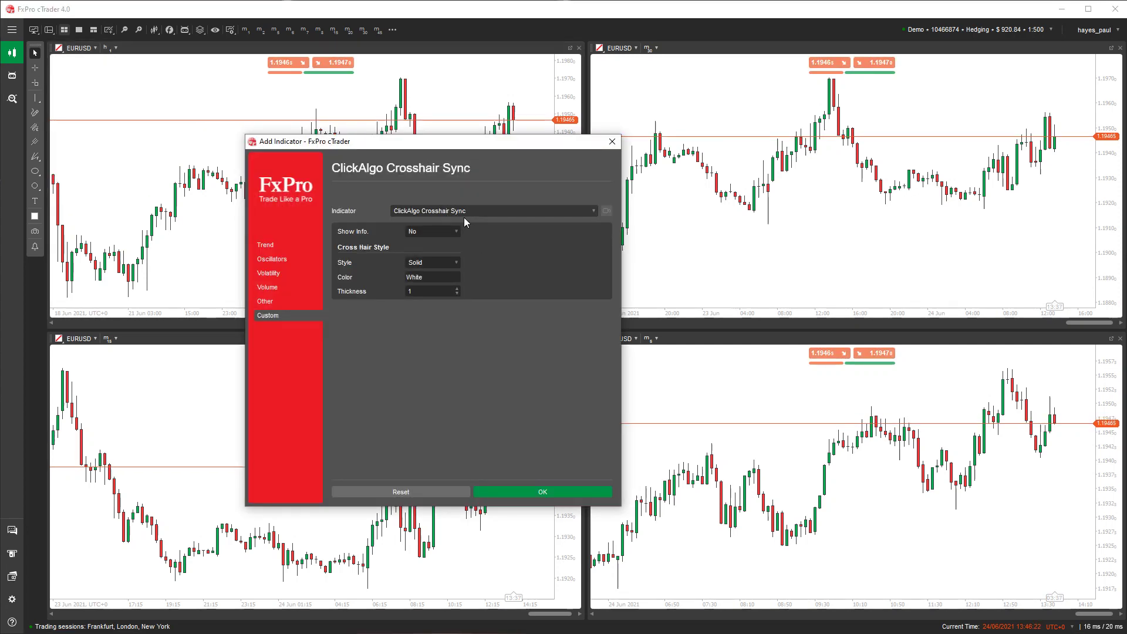
- Set the indicator's Color to Black and Style to Dots, and add it
click(460, 274)
text(B)
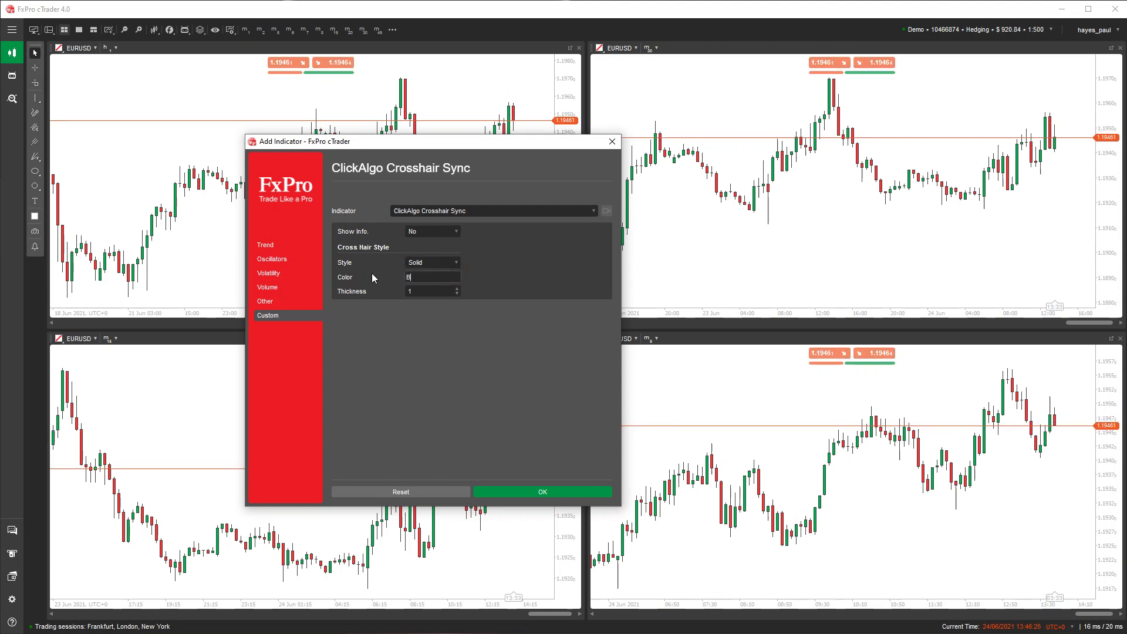
text(lack)
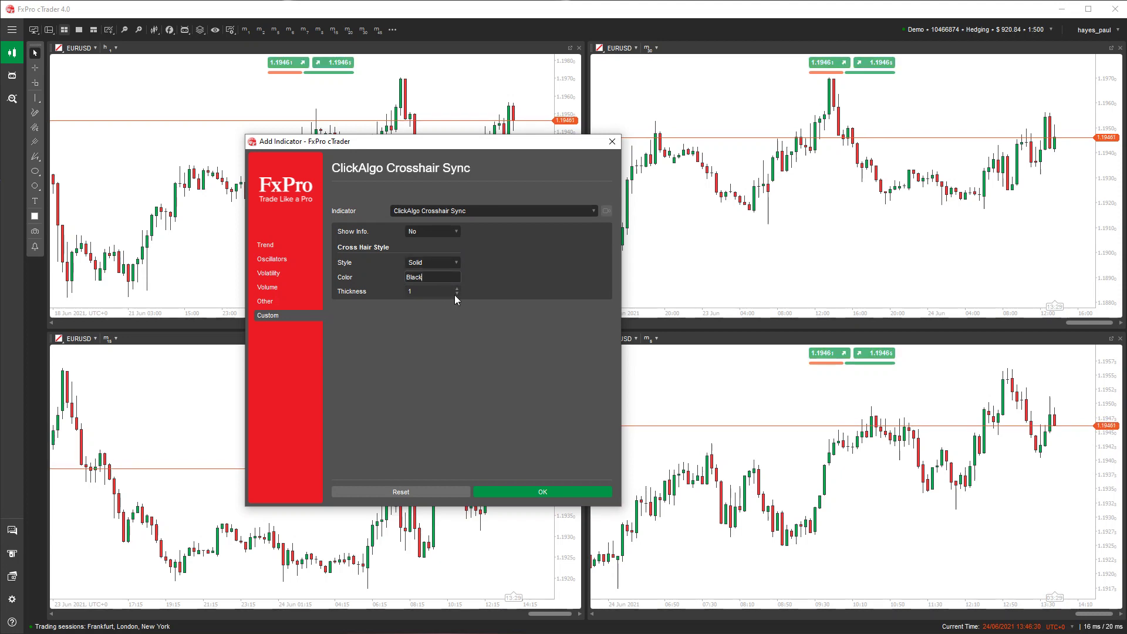
click(453, 263)
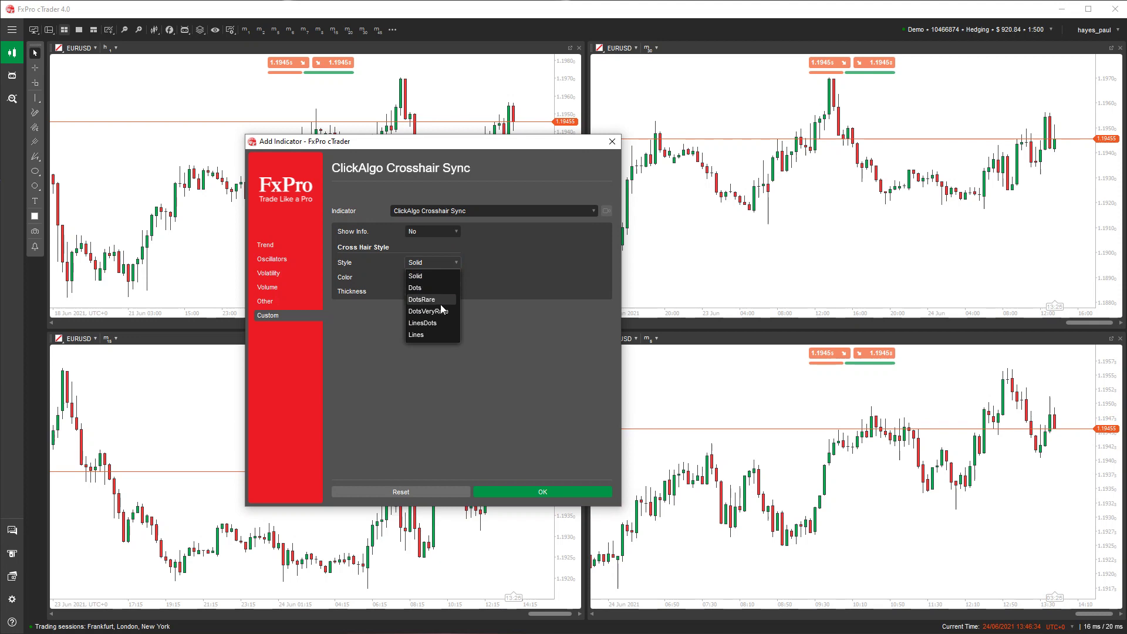
click(419, 287)
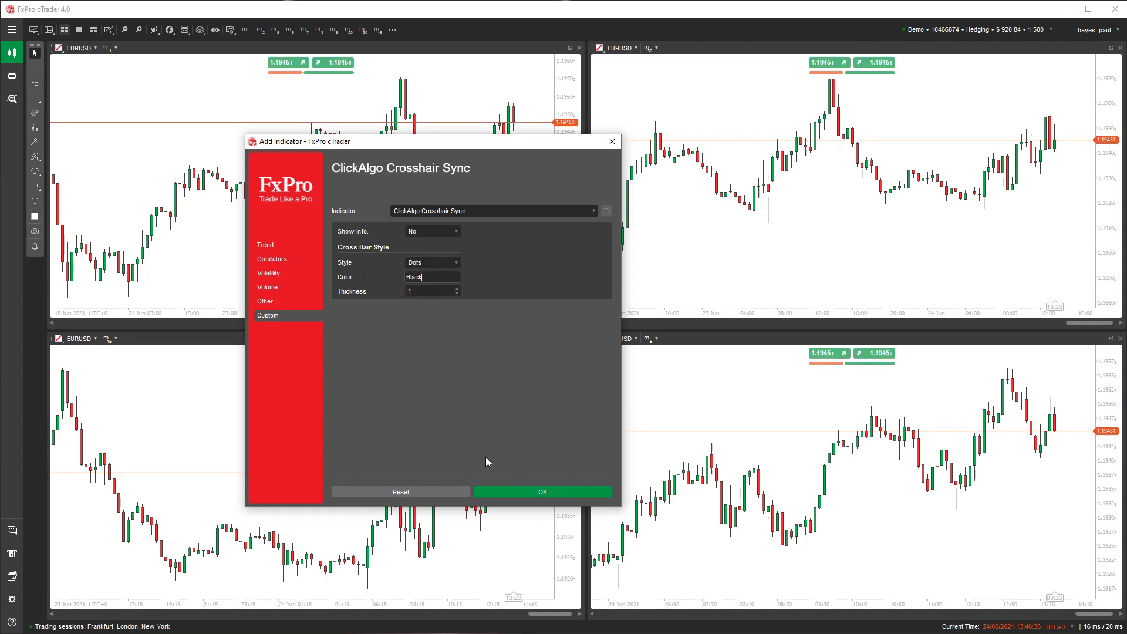
click(532, 495)
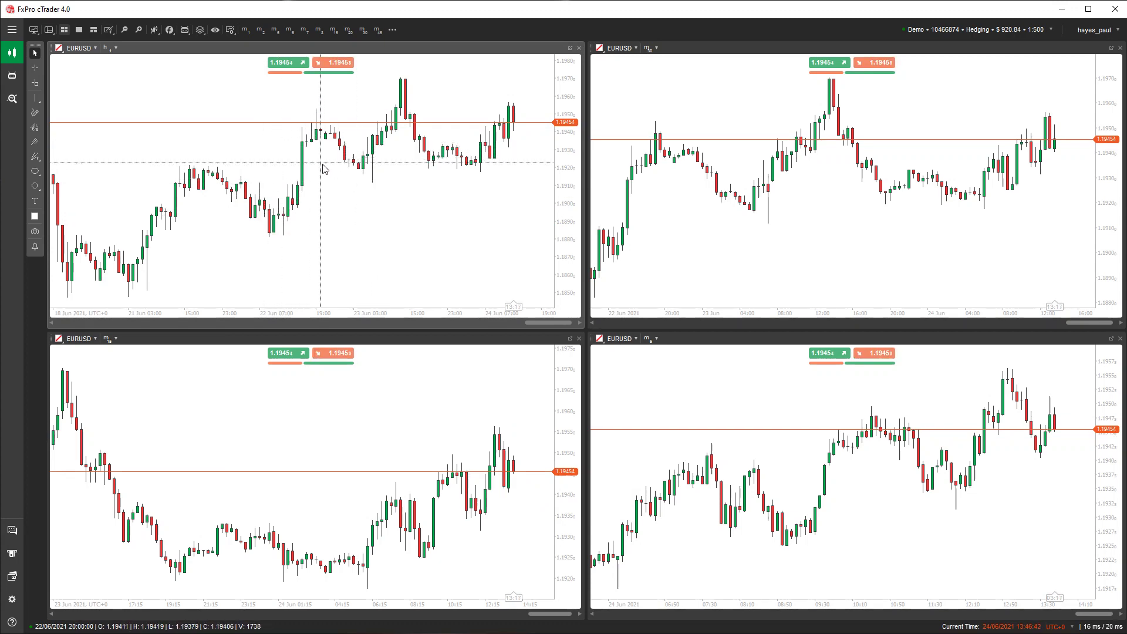
- Delete the duplicate ClickAlgo Crosshair Sync1 indicator from the chart's indicator list
right_click(284, 157)
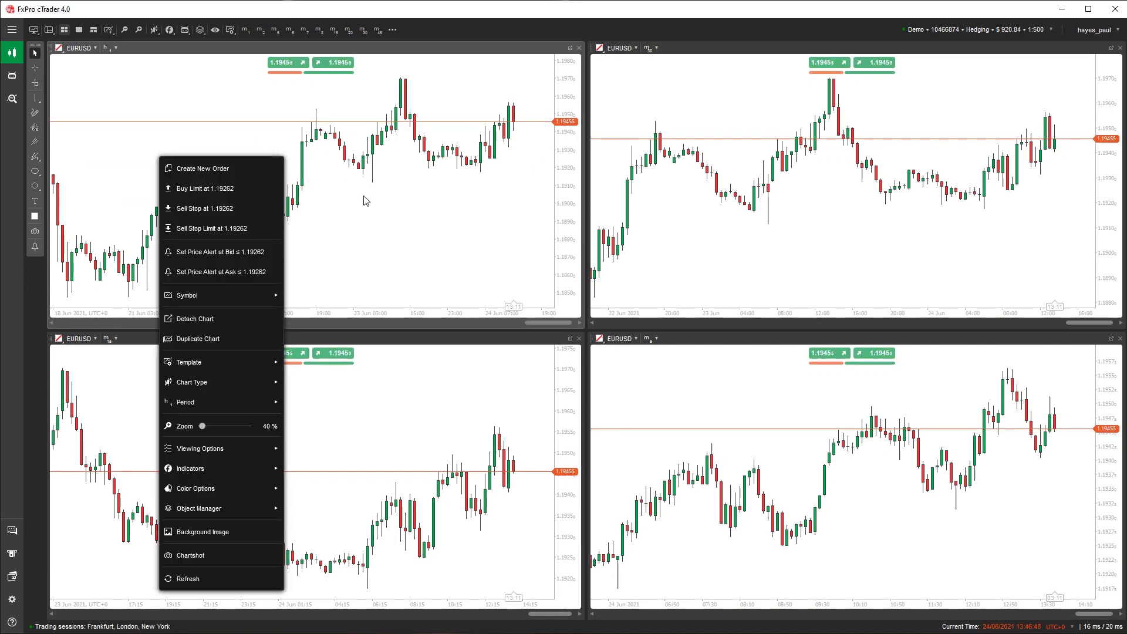
mouse_move(259, 509)
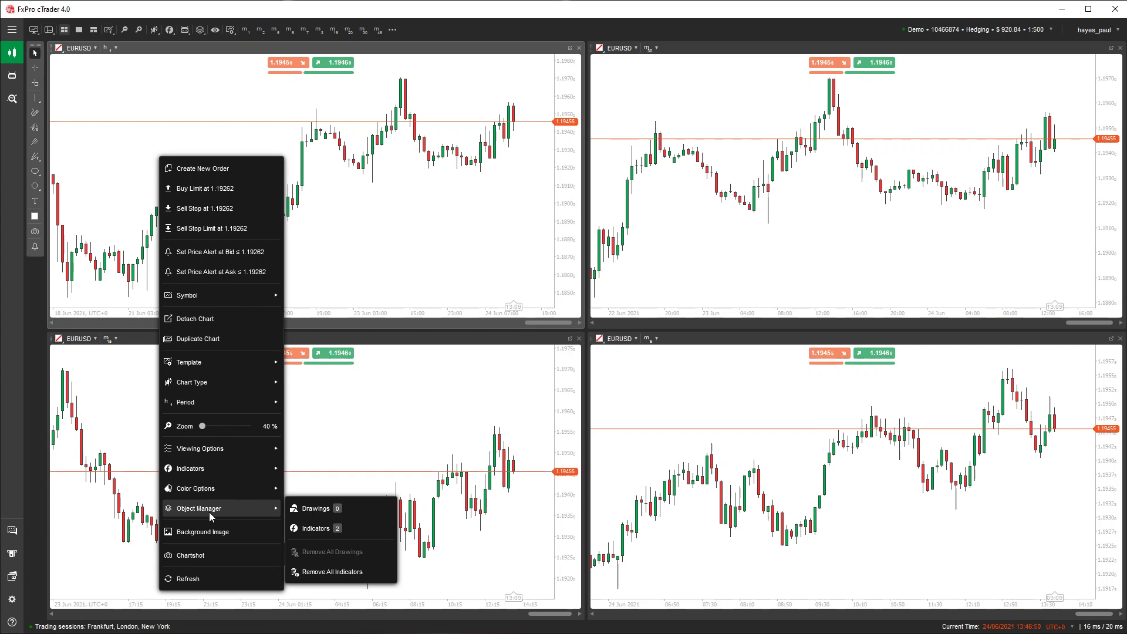
click(300, 527)
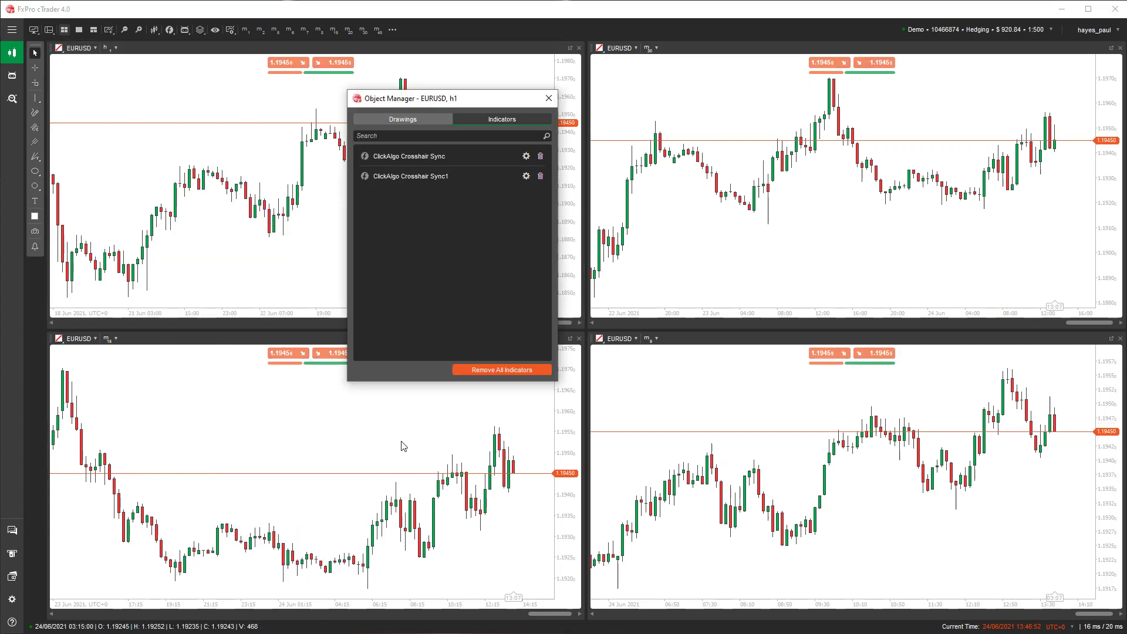
click(444, 180)
click(540, 176)
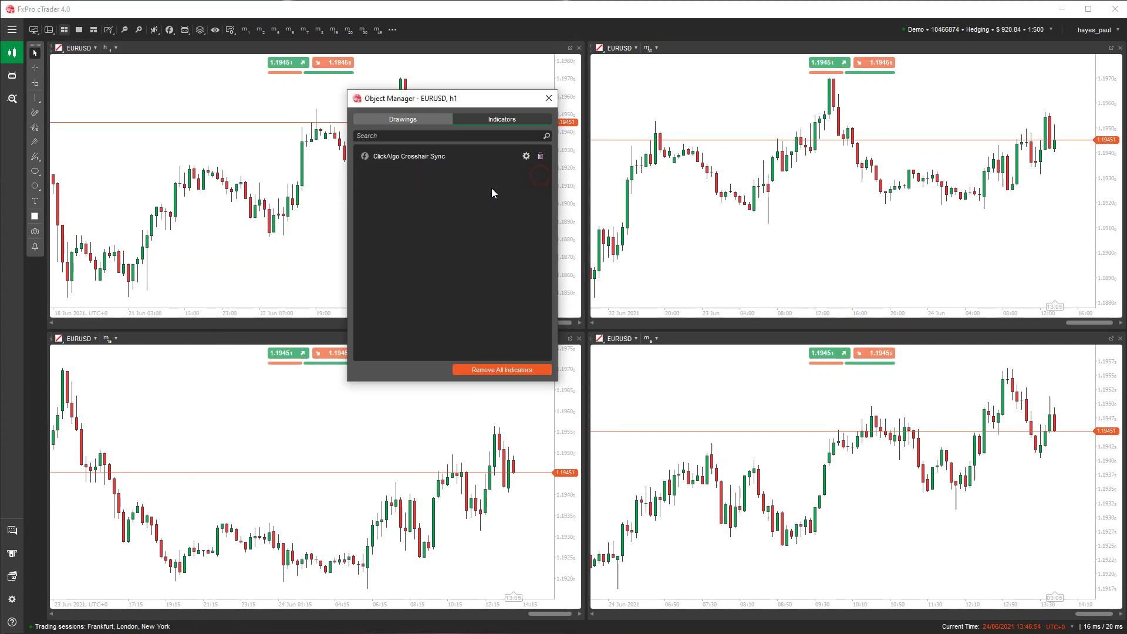
- Give the remaining Crosshair Sync indicator a Solid style and Black colour, then close the manager
click(526, 157)
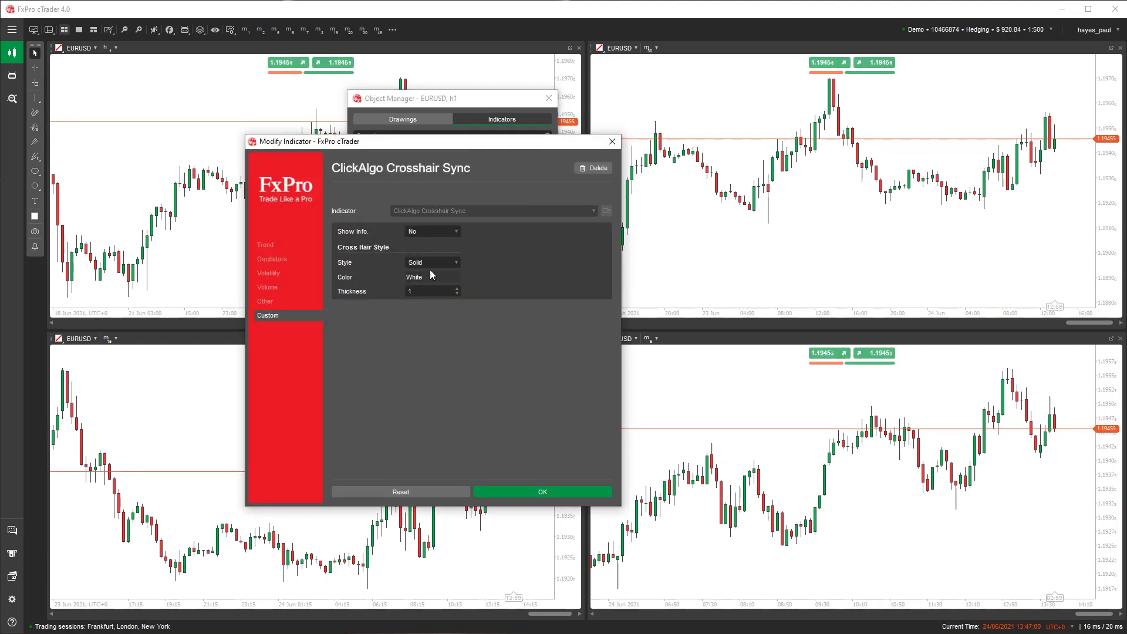
click(435, 262)
click(418, 277)
text(Black)
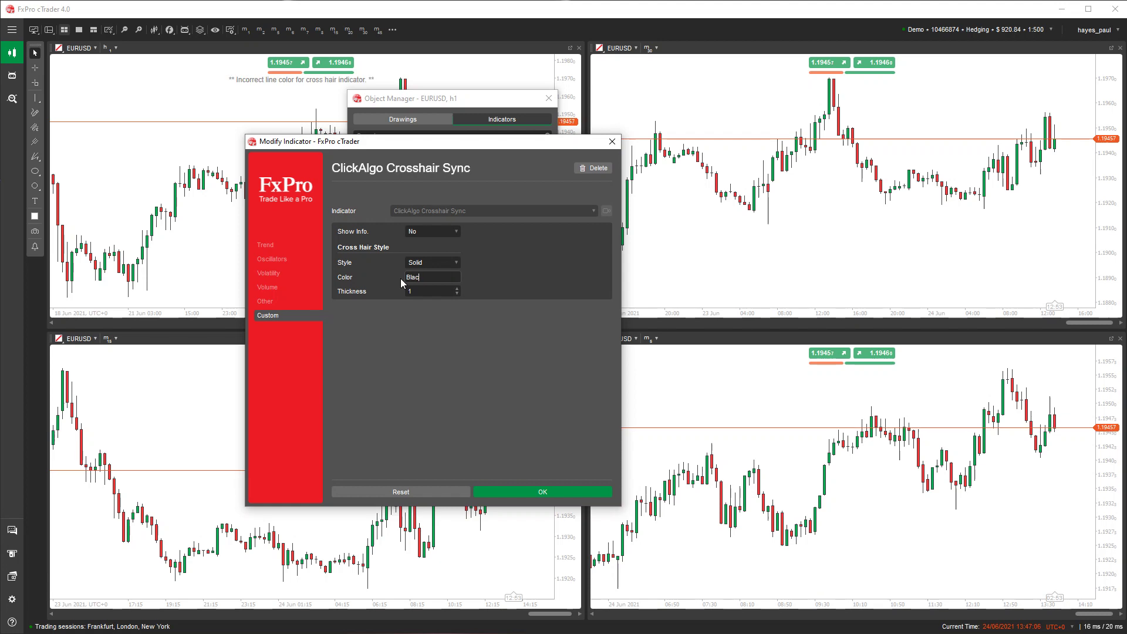
click(528, 493)
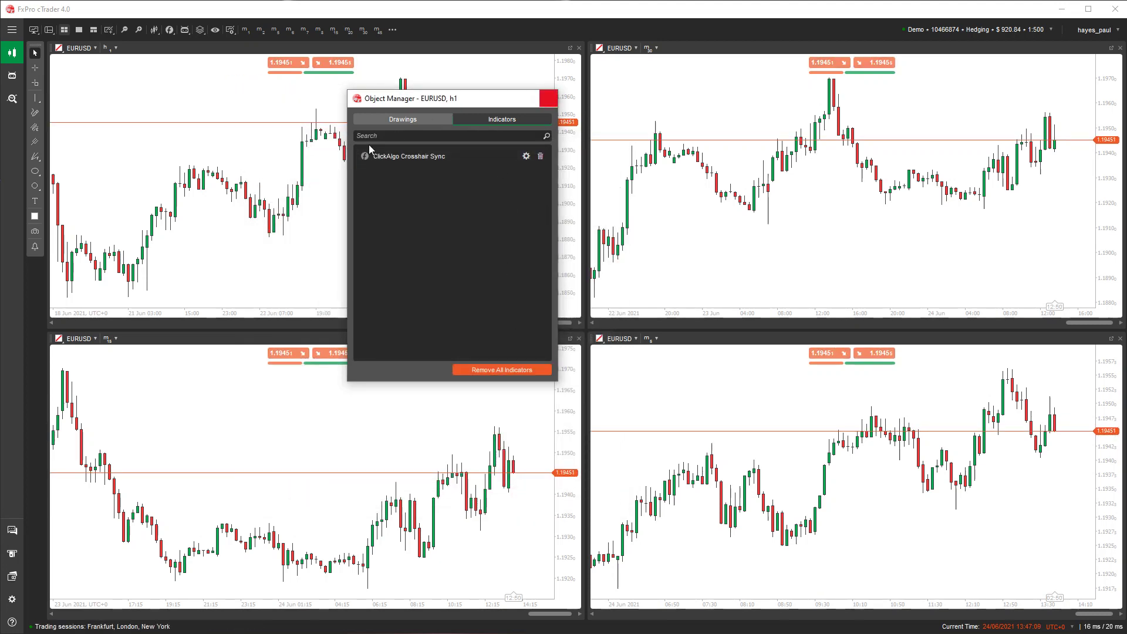
click(549, 98)
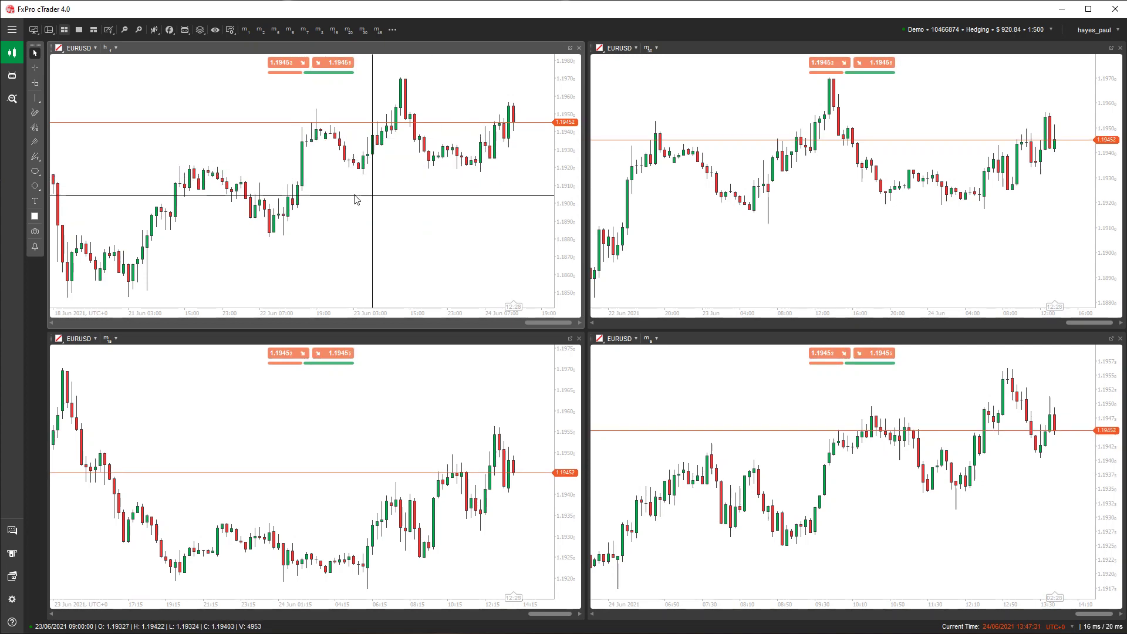
- Add ClickAlgo Crosshair Sync, found by searching 'cross', to the top-right EURUSD chart with Color Black
click(781, 275)
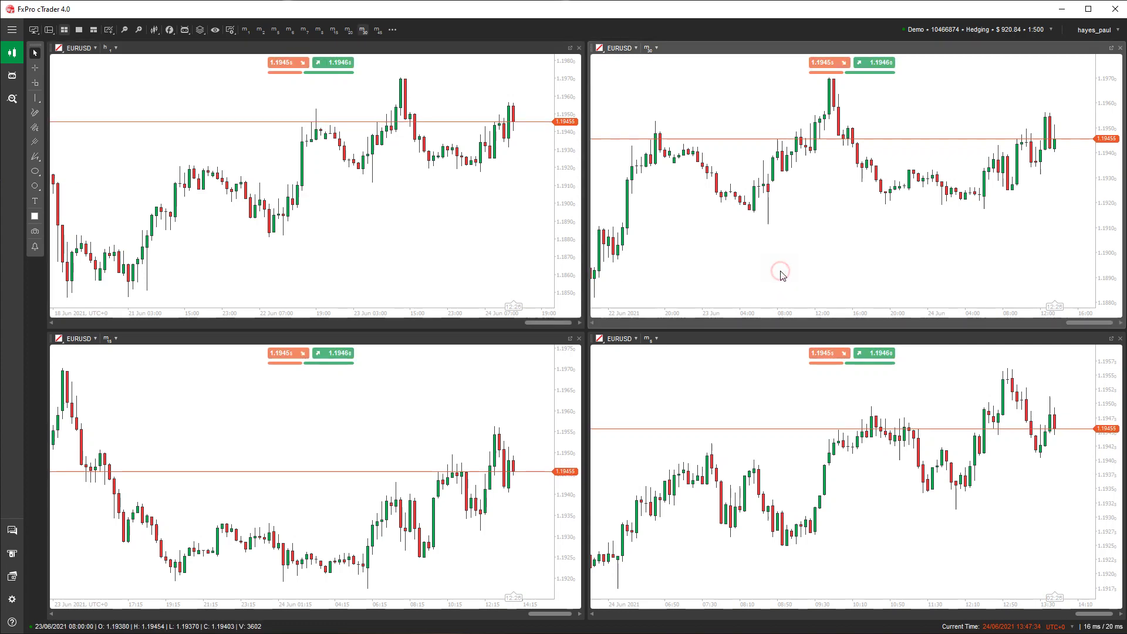
key(ctrl+f)
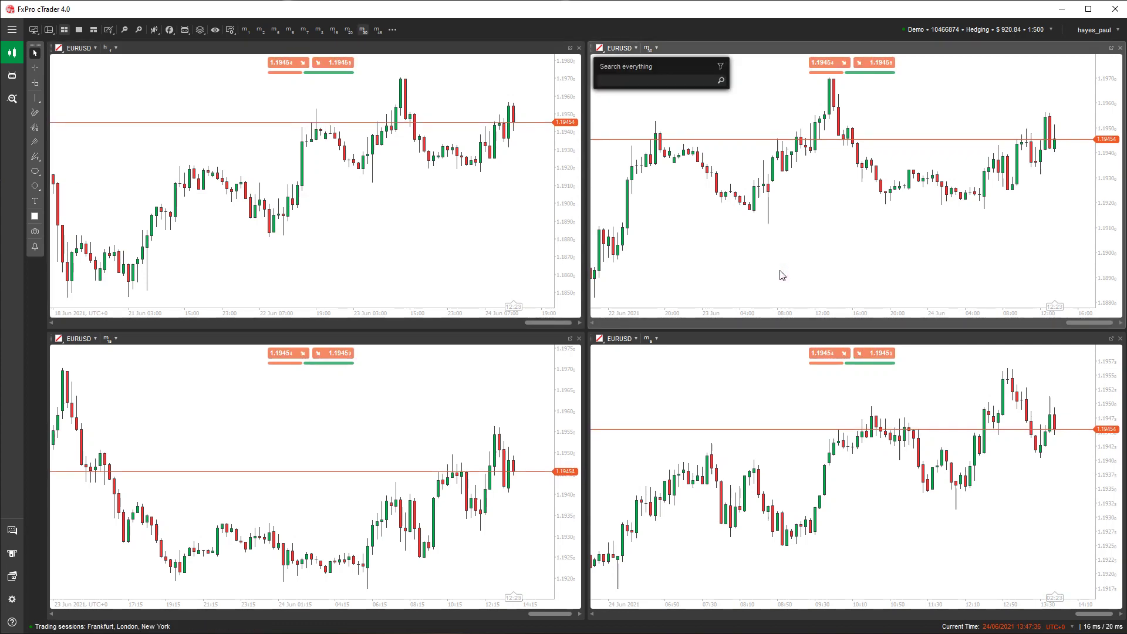
text(cross)
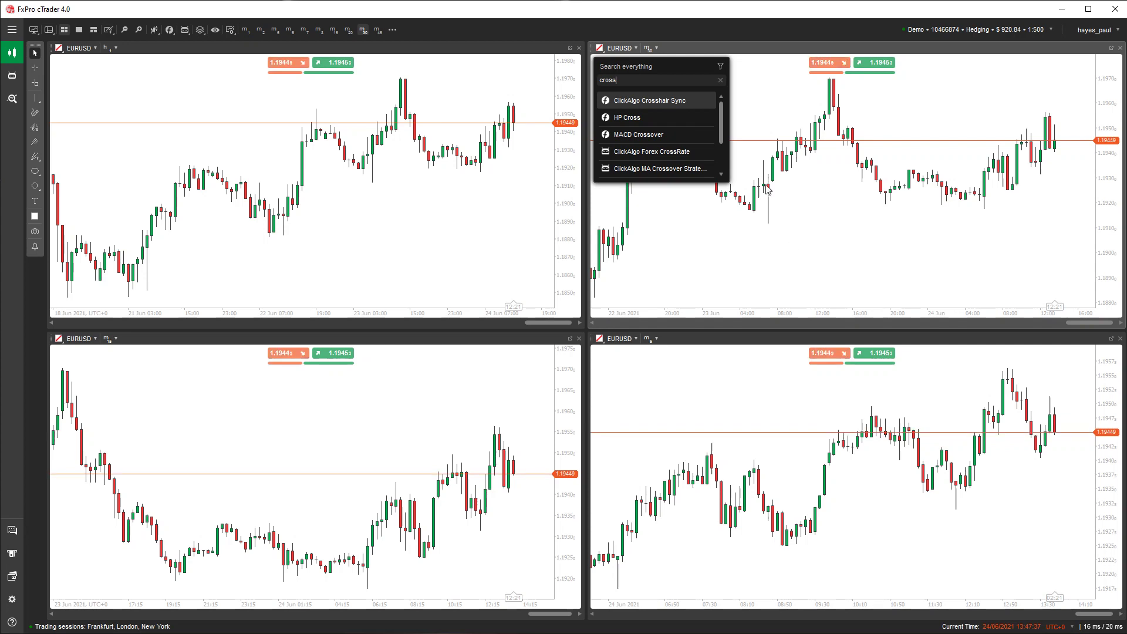
click(680, 102)
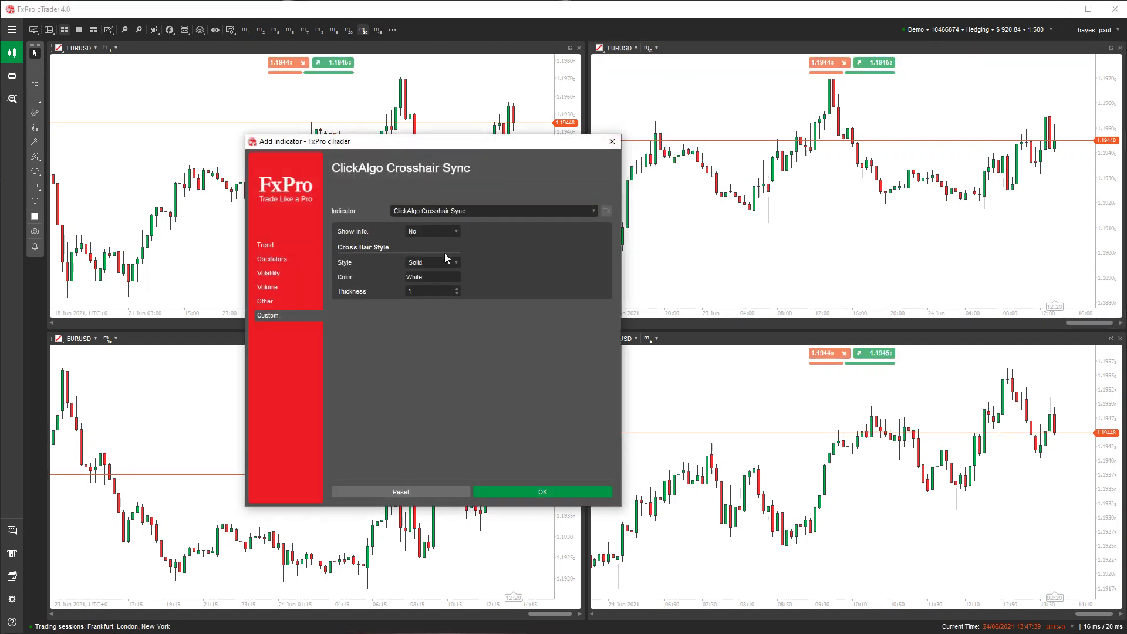
click(433, 277)
text(Blac)
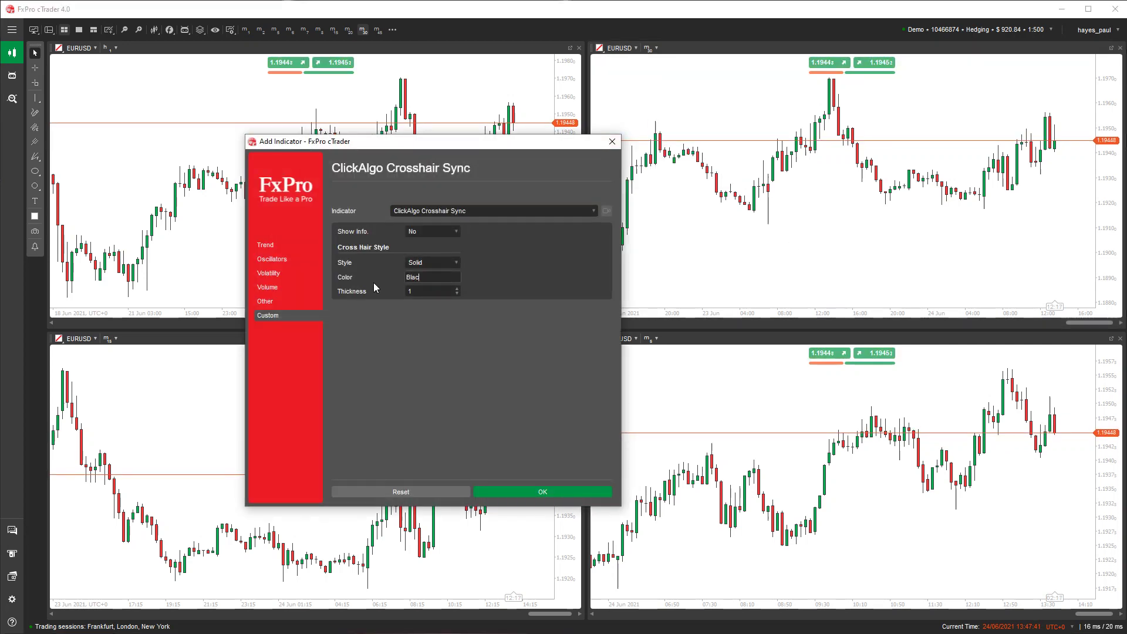
text(k)
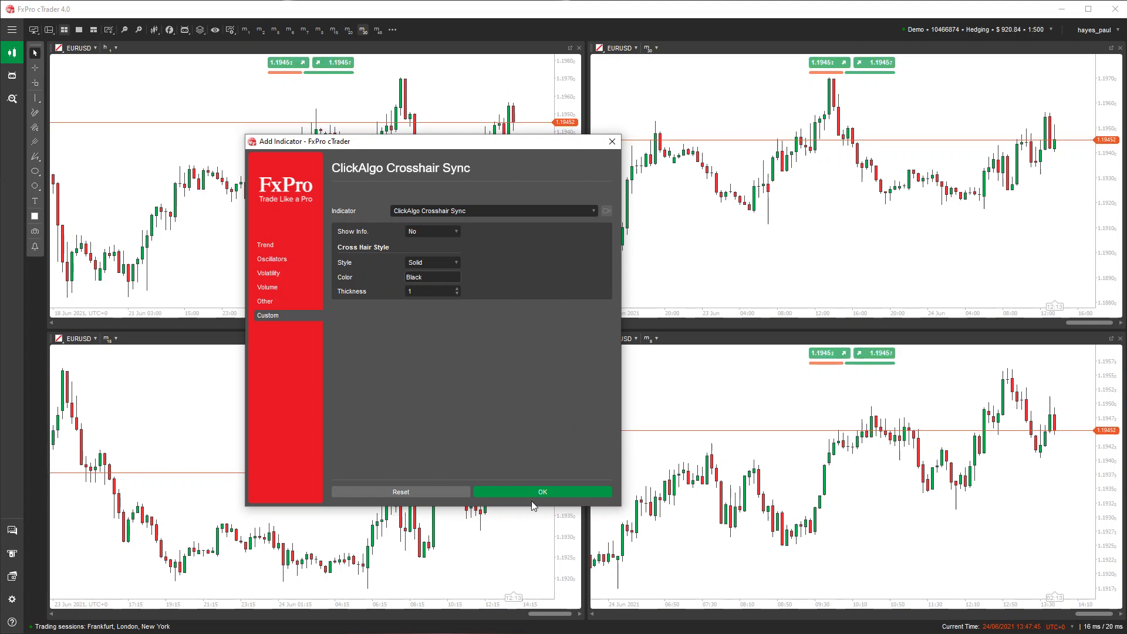
click(536, 493)
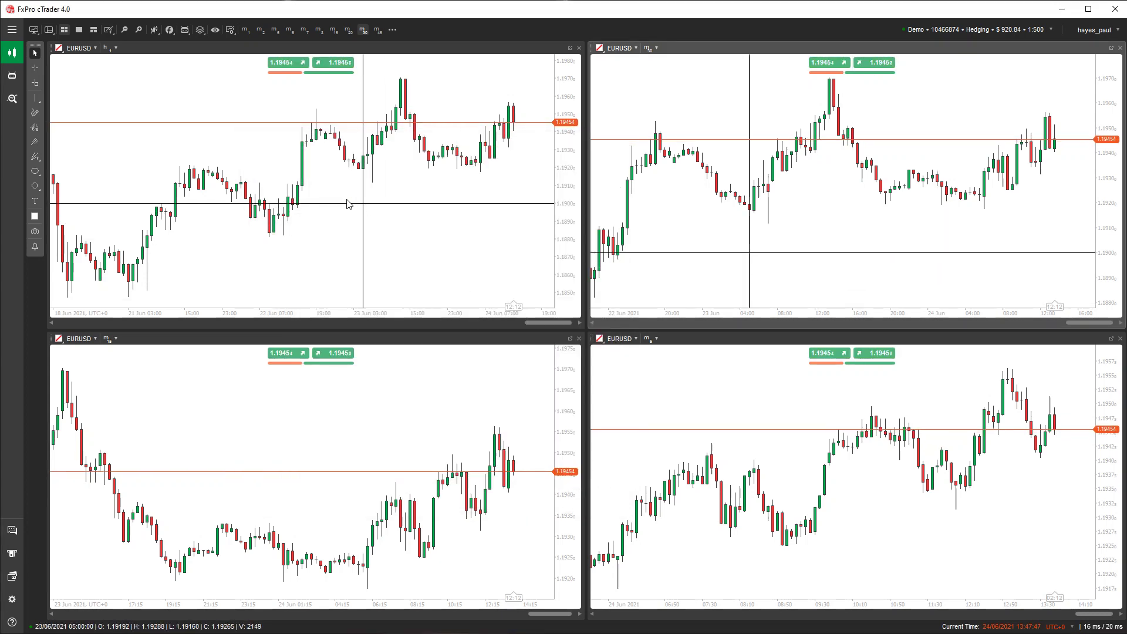